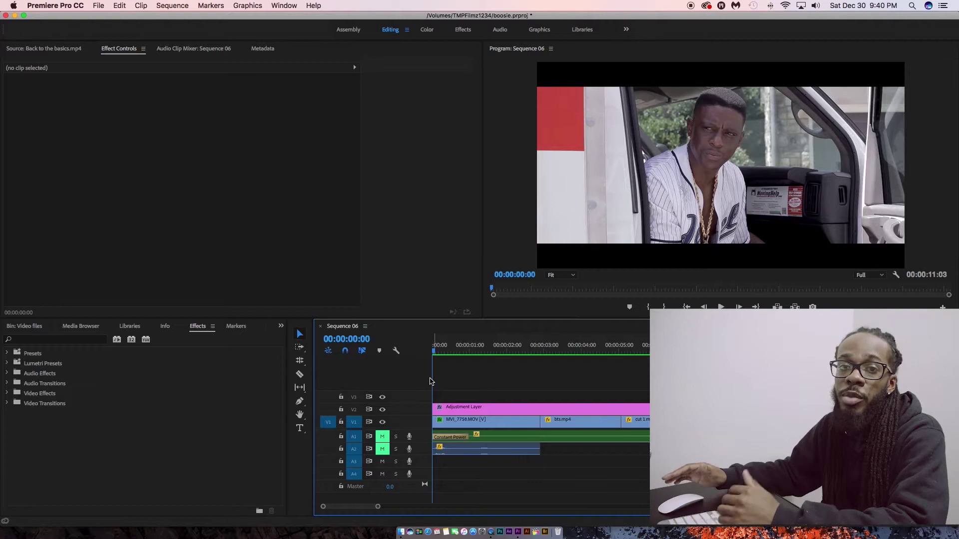
Save the project and hide then show V2 to compare with and without the bars
key(super+s)
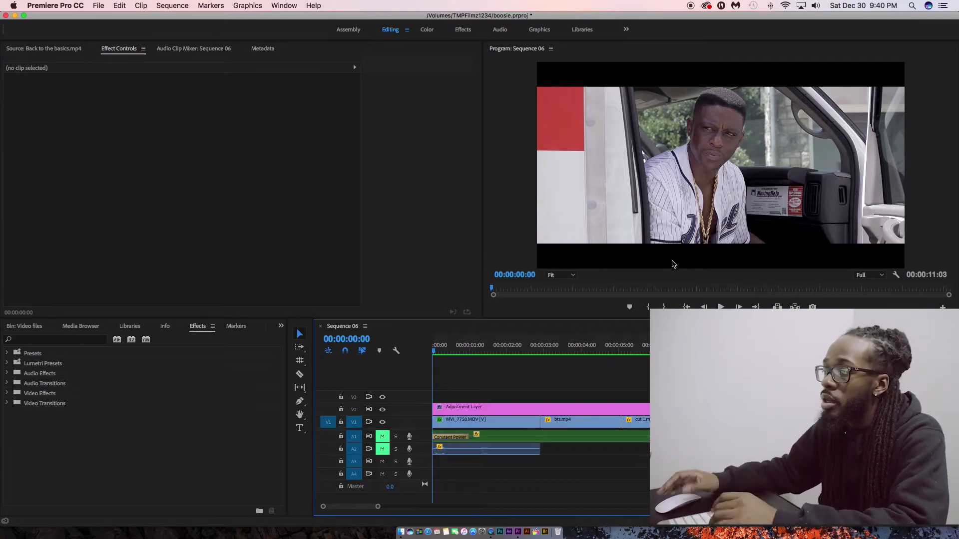
click(383, 410)
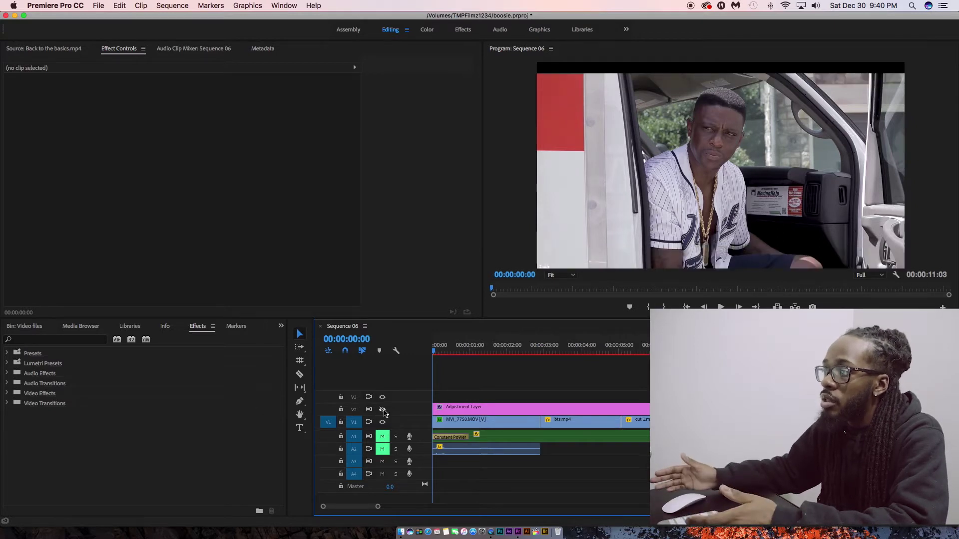
click(383, 409)
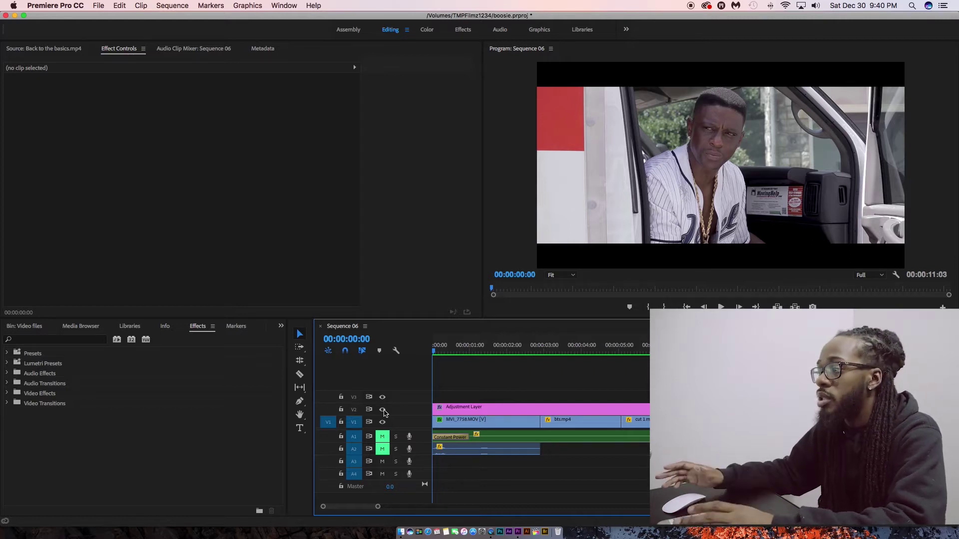
Replace the old adjustment layer with a new 1920×1080 one on V2, extended over the clips
click(464, 412)
key(Delete)
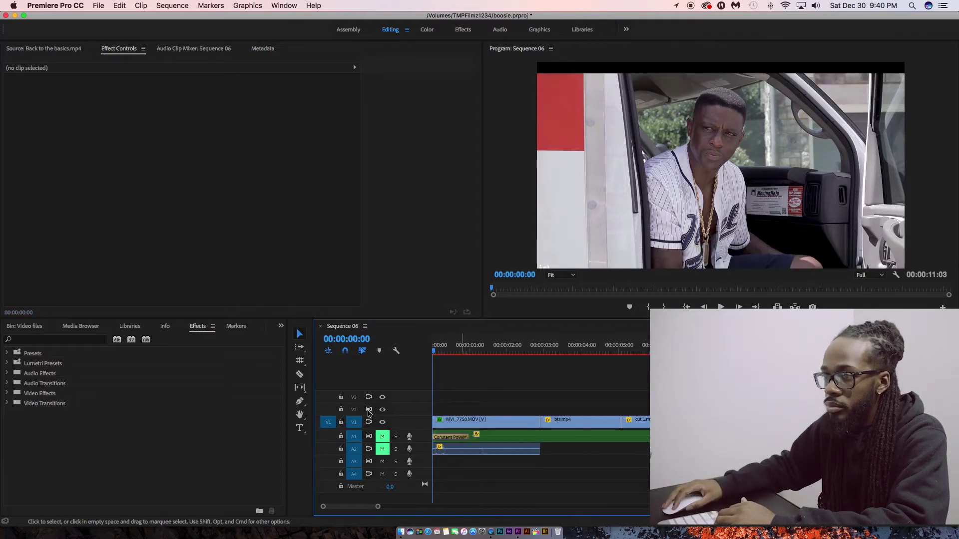
click(22, 327)
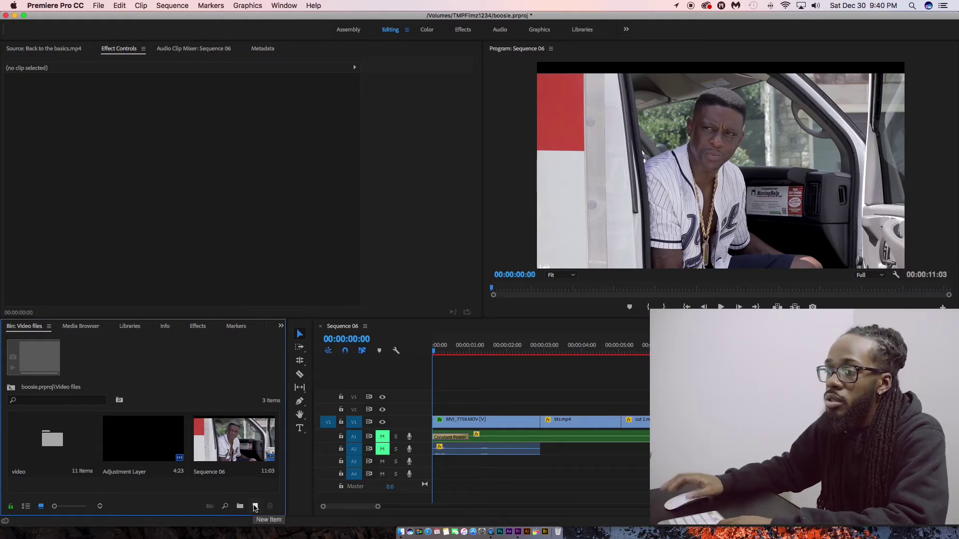
click(255, 506)
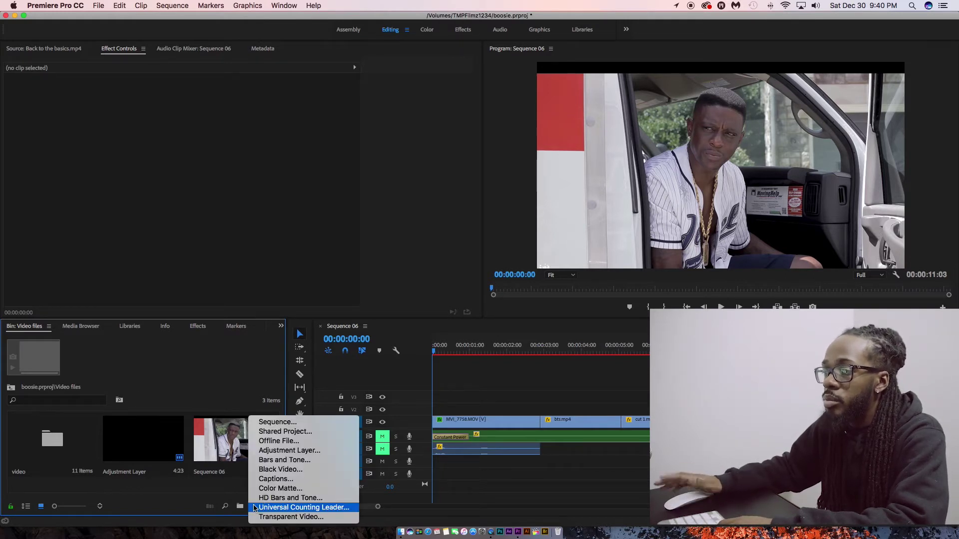
click(282, 451)
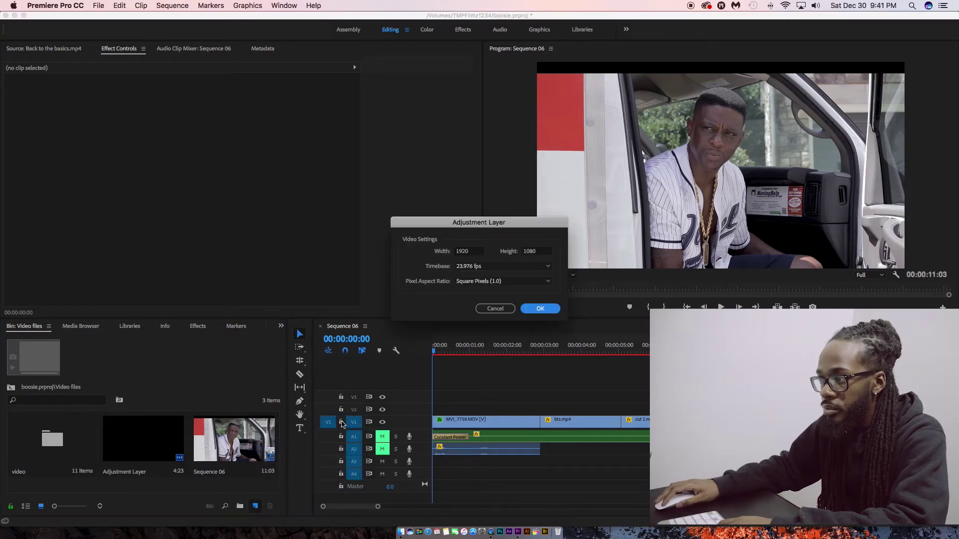
click(541, 309)
drag(54, 457, 432, 413)
drag(615, 409, 842, 409)
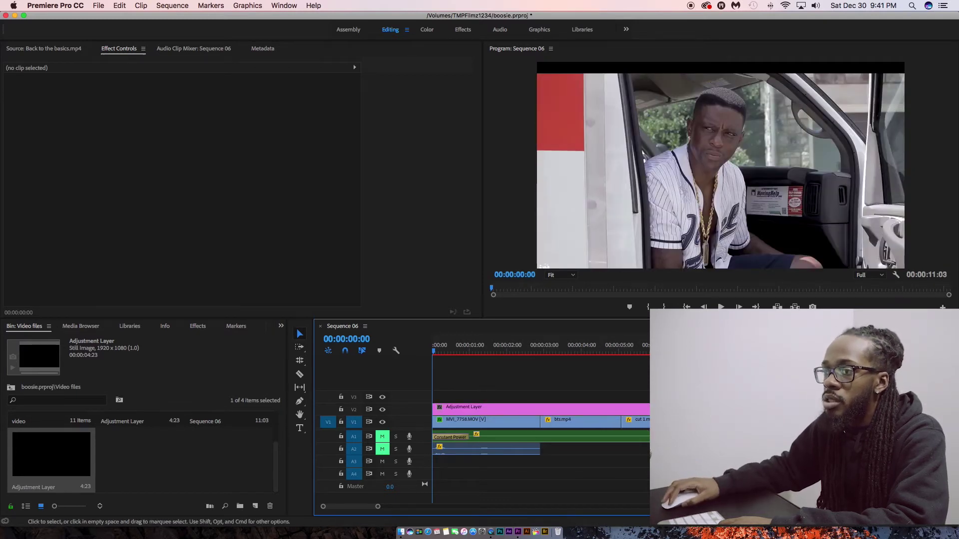
Search the effects for 'crop' and apply Crop to the adjustment layer on V2
click(198, 326)
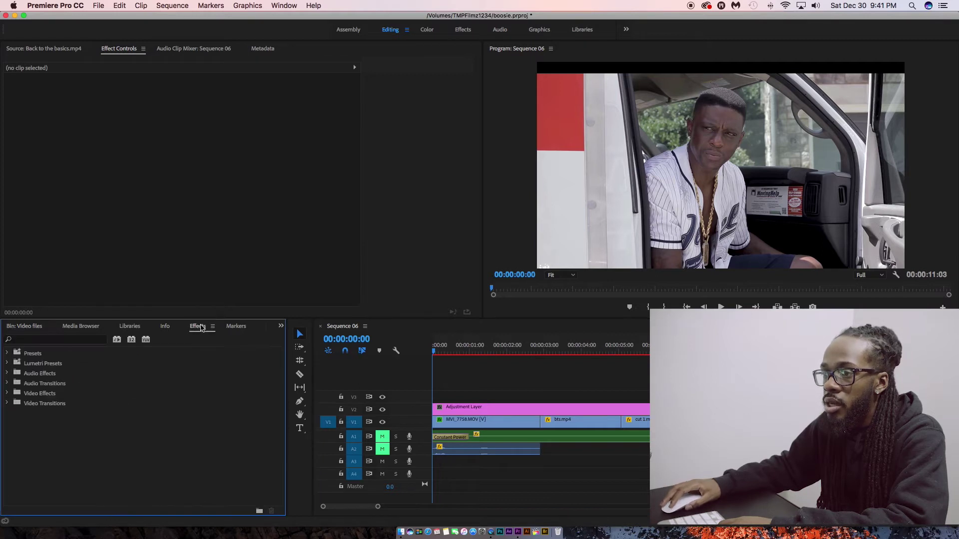
click(57, 341)
text(crop)
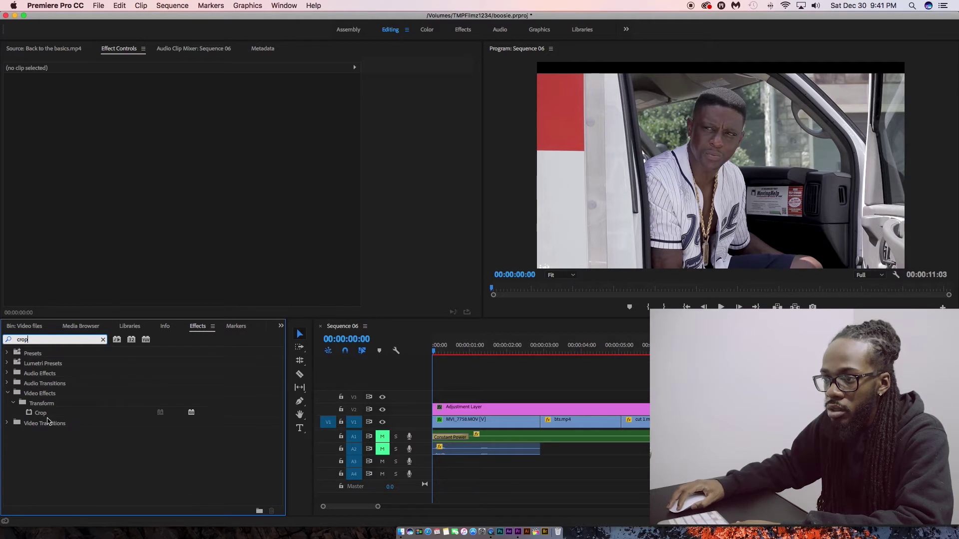
click(31, 416)
drag(30, 417, 465, 411)
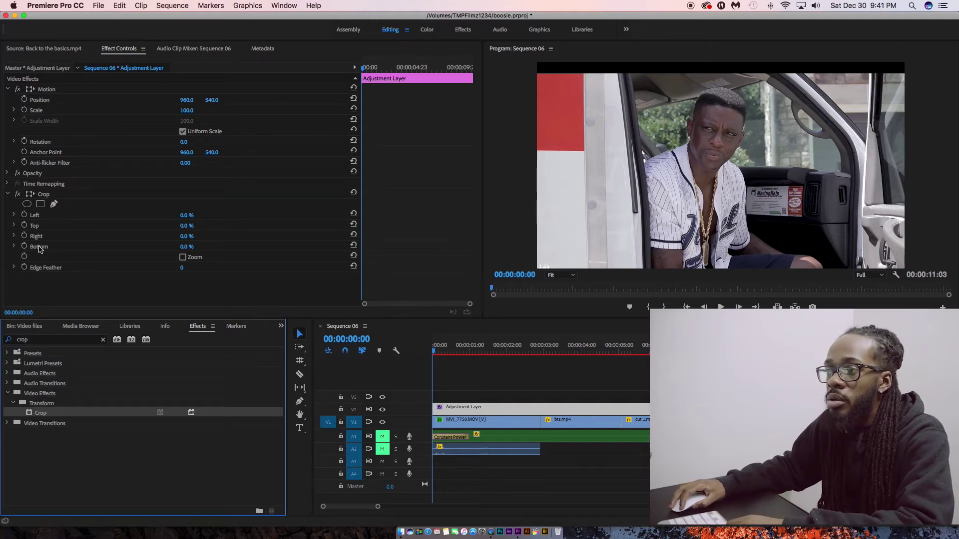
Set Crop Top and Bottom to 12% and toggle V2 off and on to compare the bars
click(189, 225)
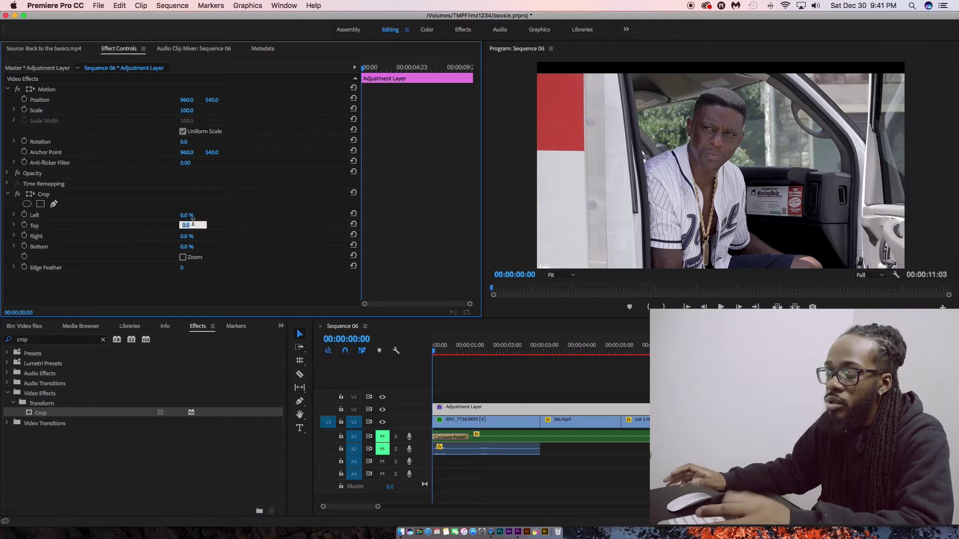
key(Return)
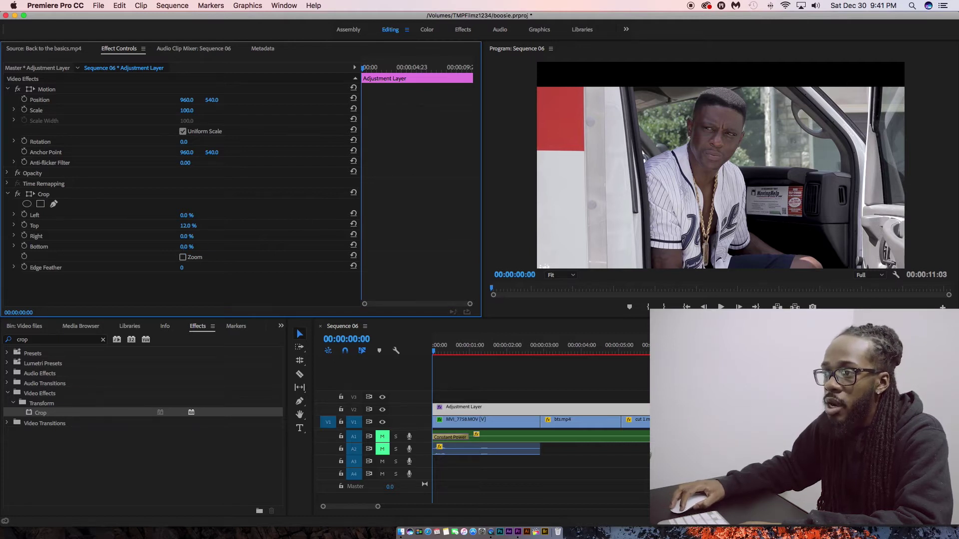
click(193, 245)
text(12)
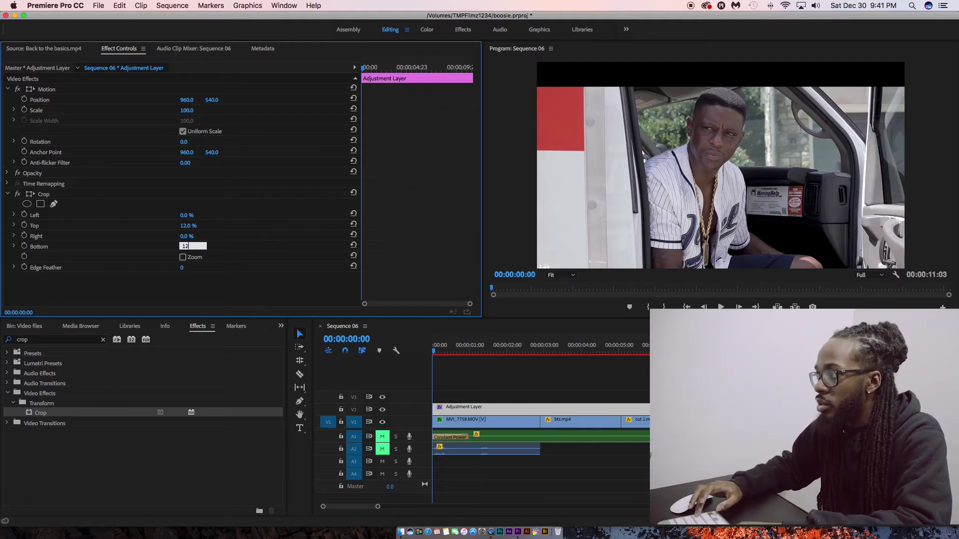
key(Return)
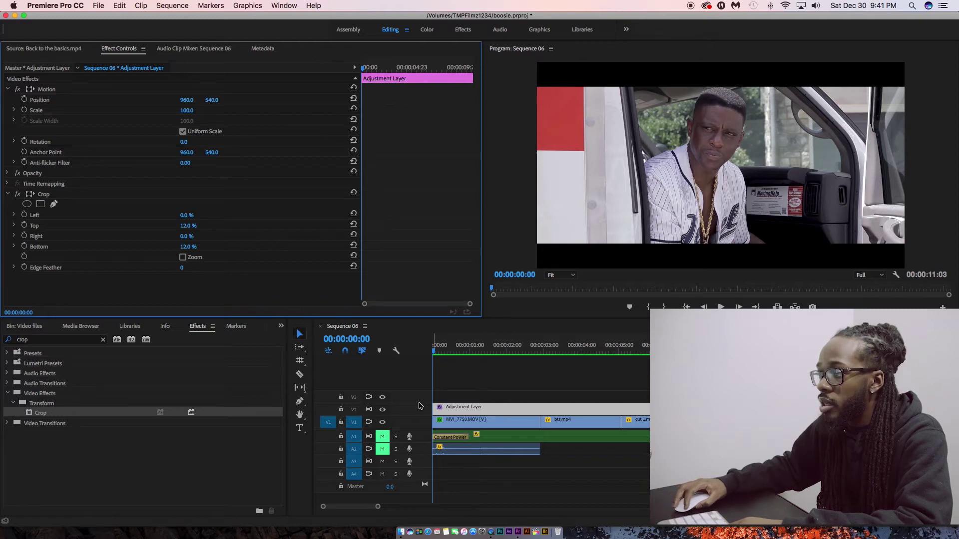
click(383, 409)
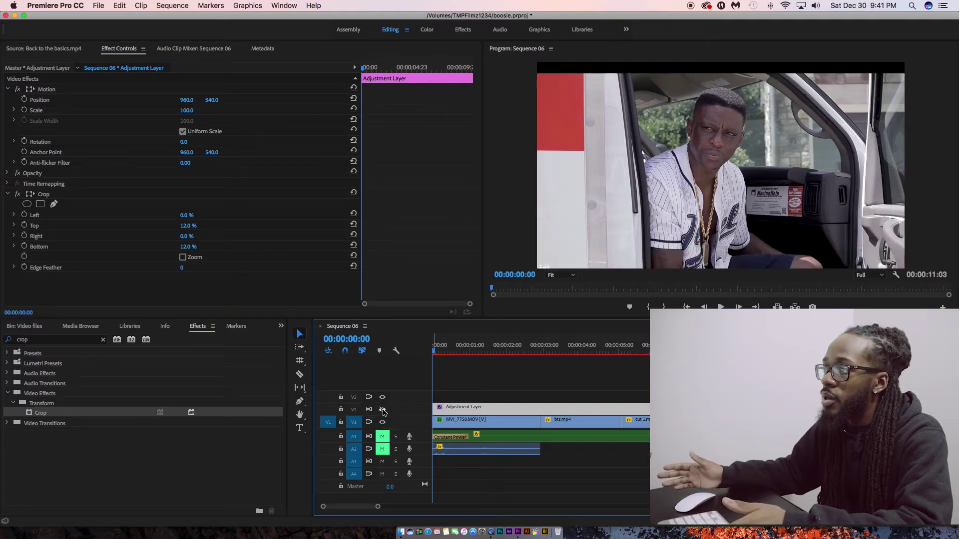
click(383, 410)
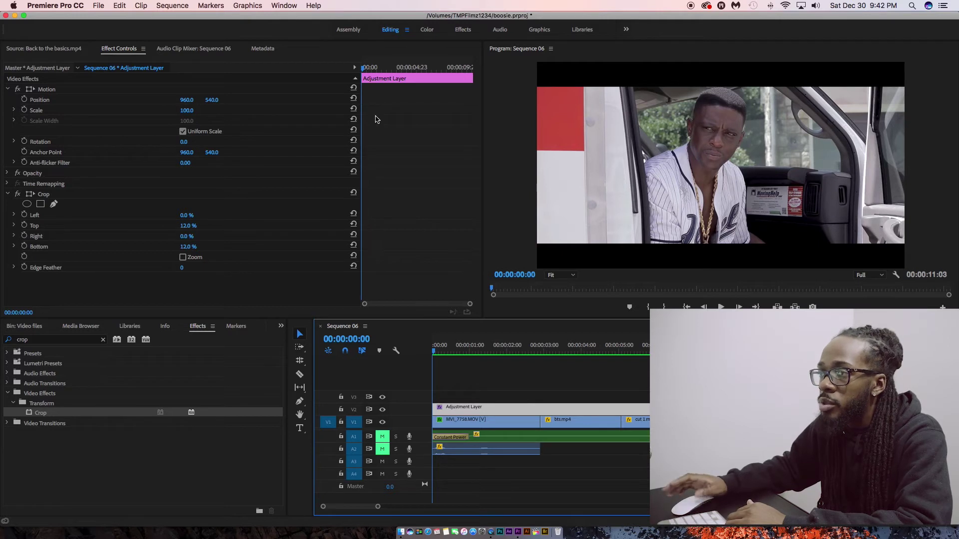
Select MVI_7758.MOV on V1, reset its position, and check the adjustment layer's crop settings
click(469, 419)
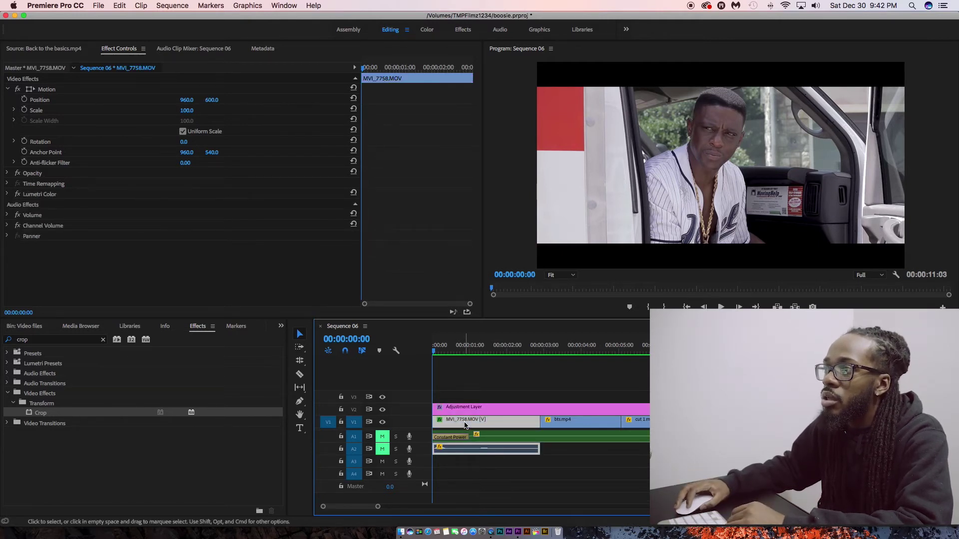
click(354, 100)
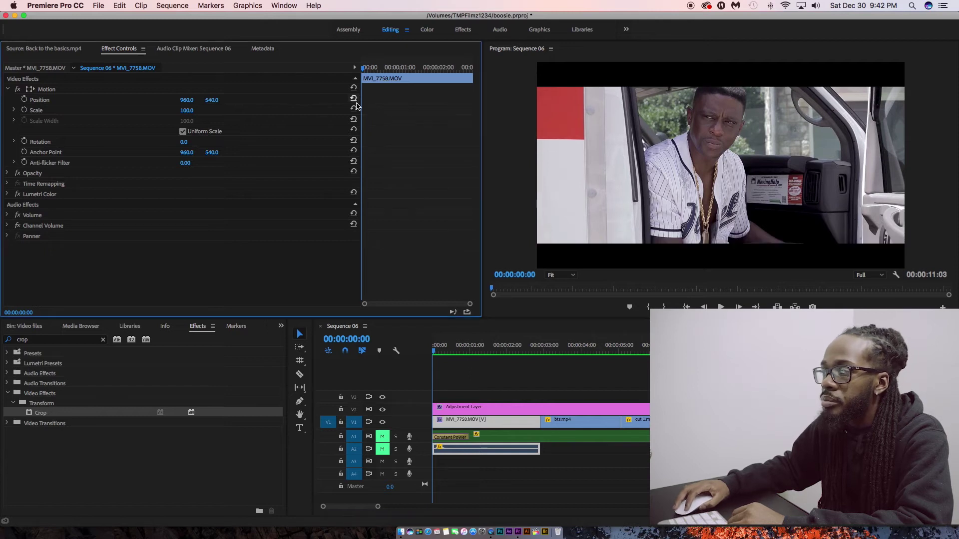
click(445, 426)
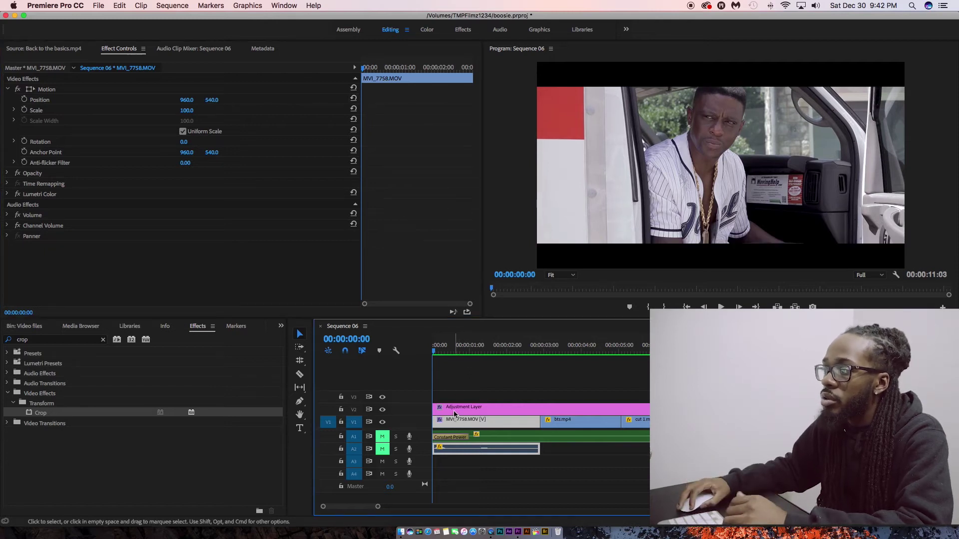
click(459, 409)
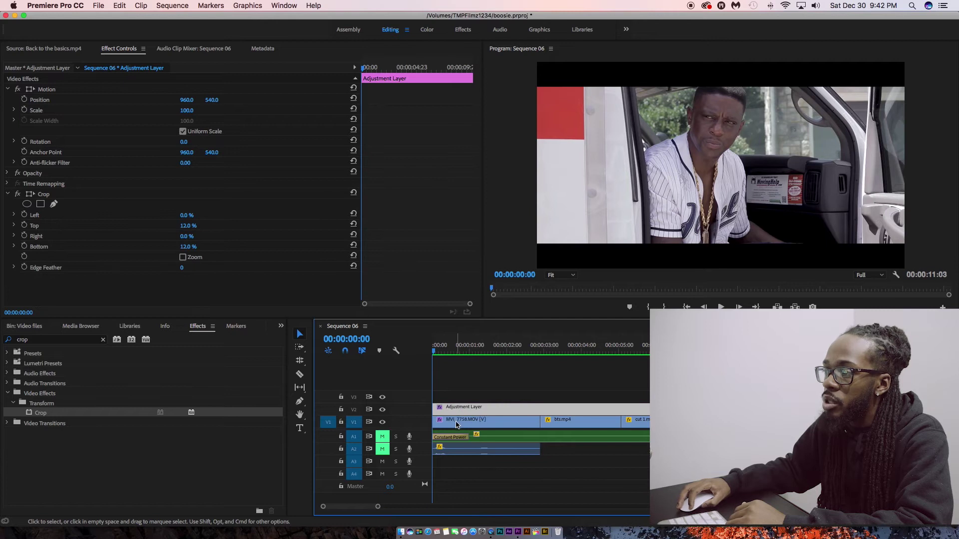
click(456, 427)
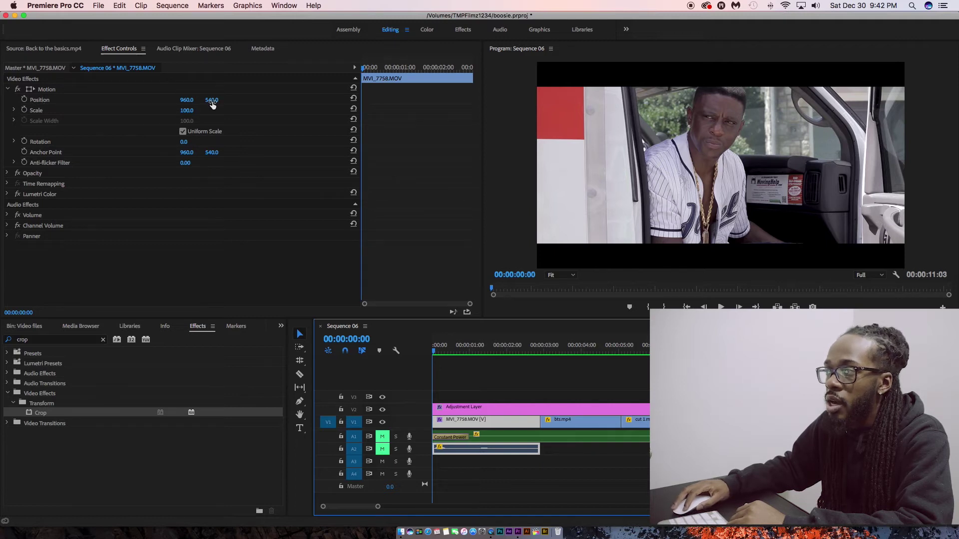
Raise MVI_7758.MOV's Position Y to 600 and toggle Motion off and on to compare
click(353, 64)
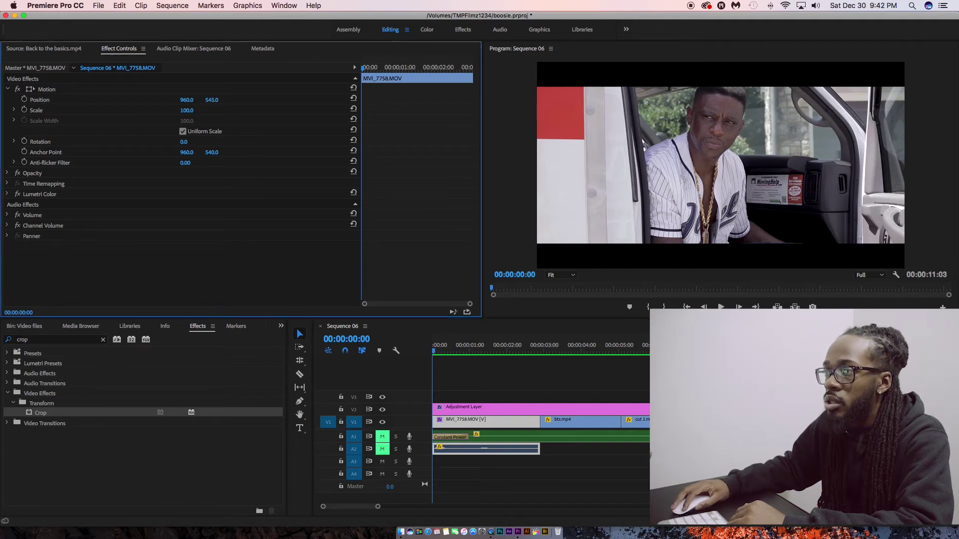
mouse_move(212, 99)
mouse_down()
mouse_move(234, 99)
mouse_move(216, 100)
mouse_up()
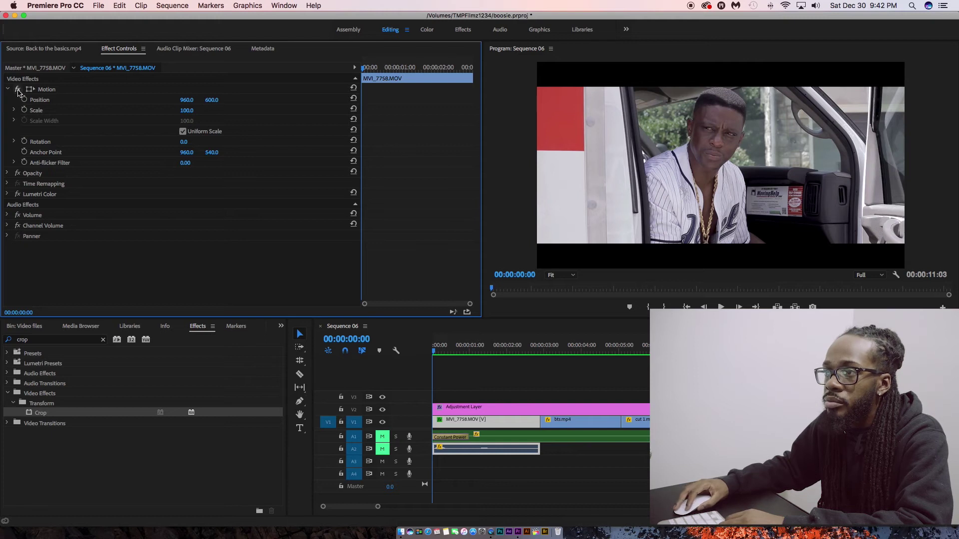
click(18, 90)
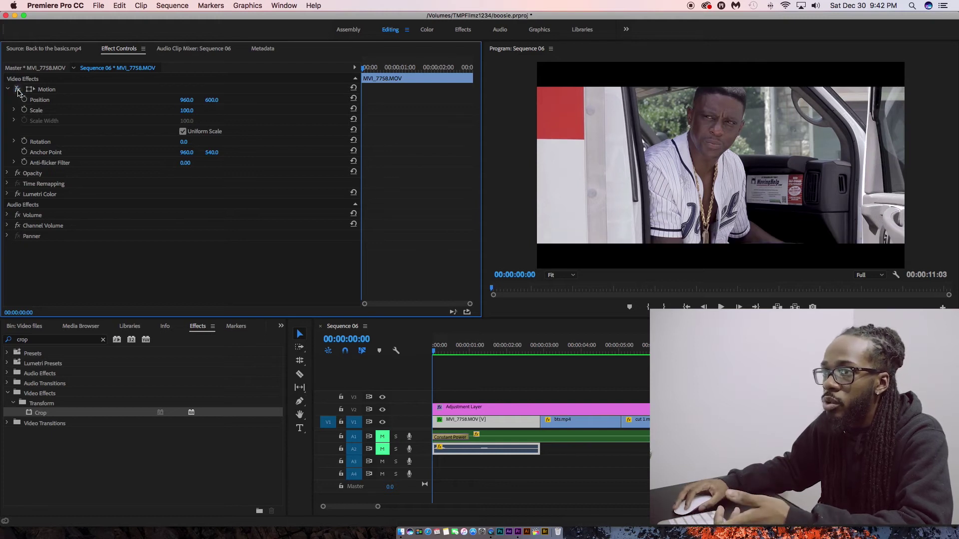
click(17, 89)
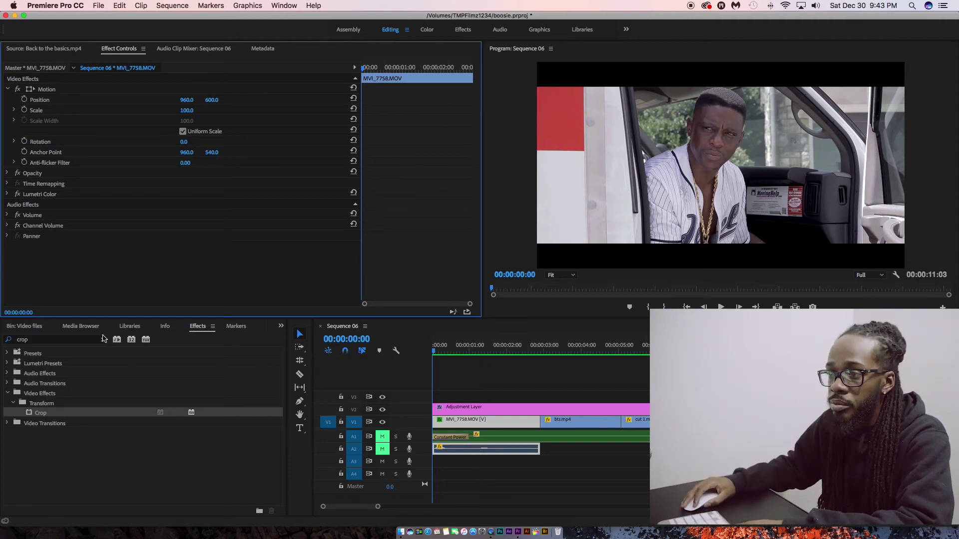
Save the adjustment layer's Crop effect (Top and Bottom 12%) as a preset named 'letterbox'
click(104, 338)
click(452, 410)
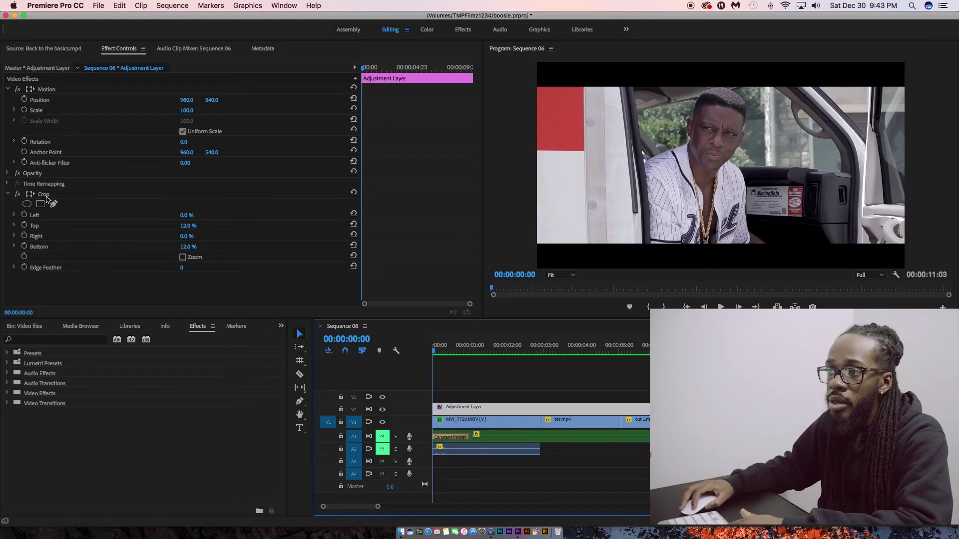
click(47, 198)
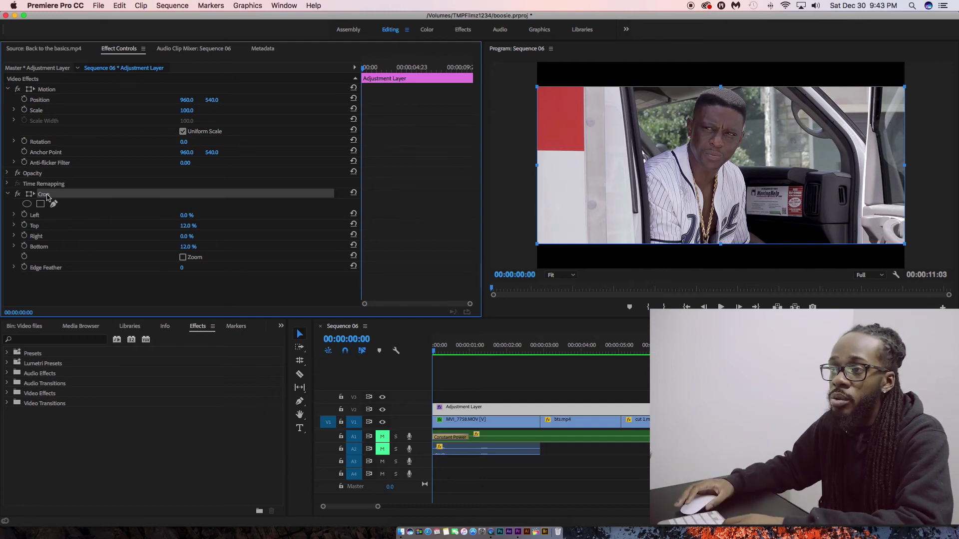
right_click(59, 199)
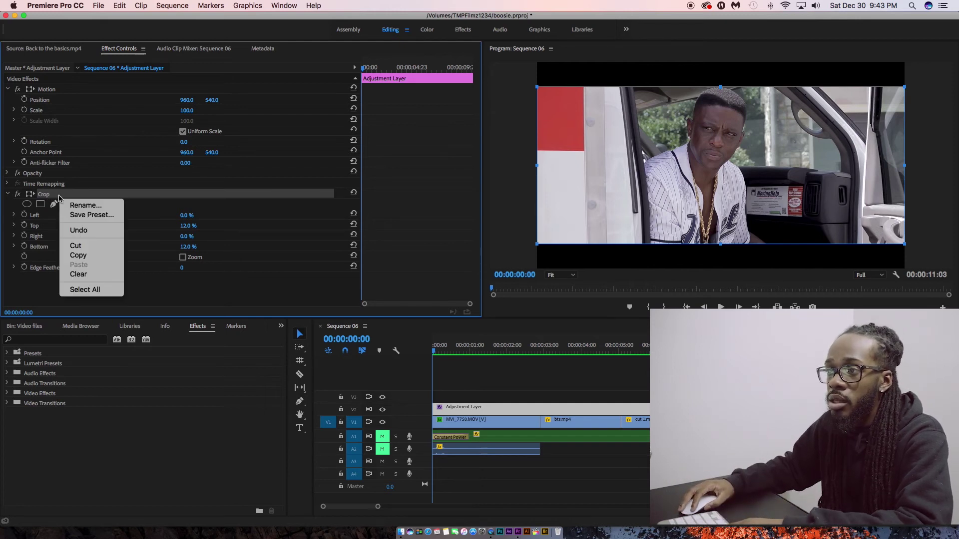
click(86, 215)
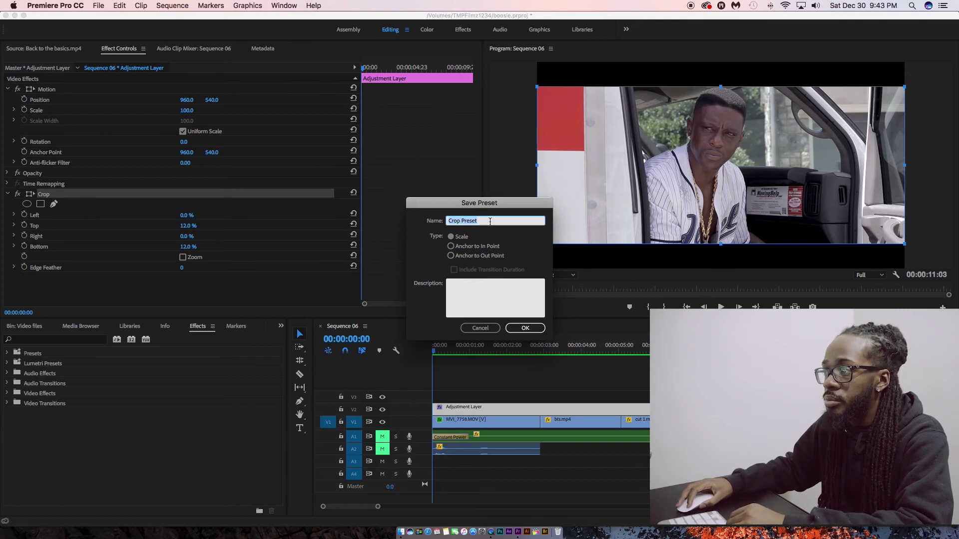
key(BackSpace)
text(letterbox)
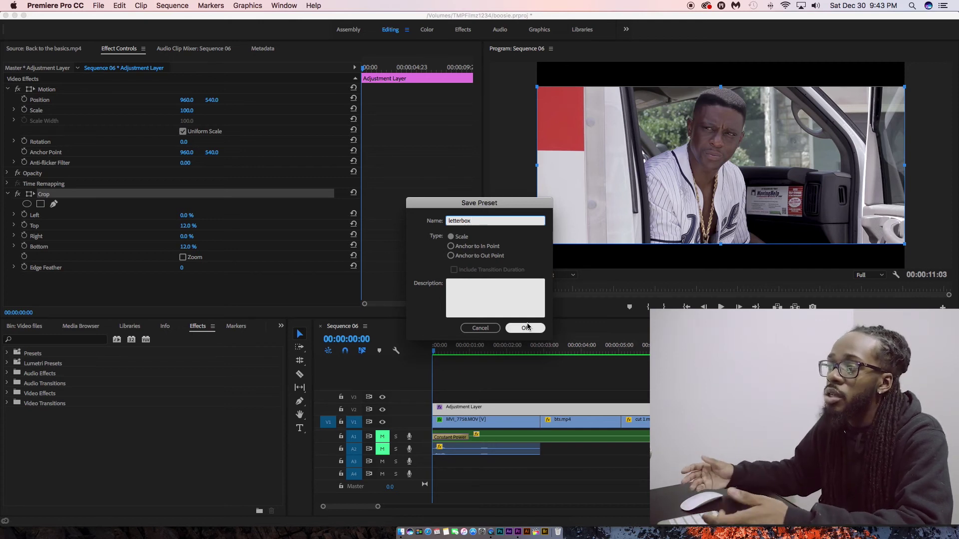
click(489, 329)
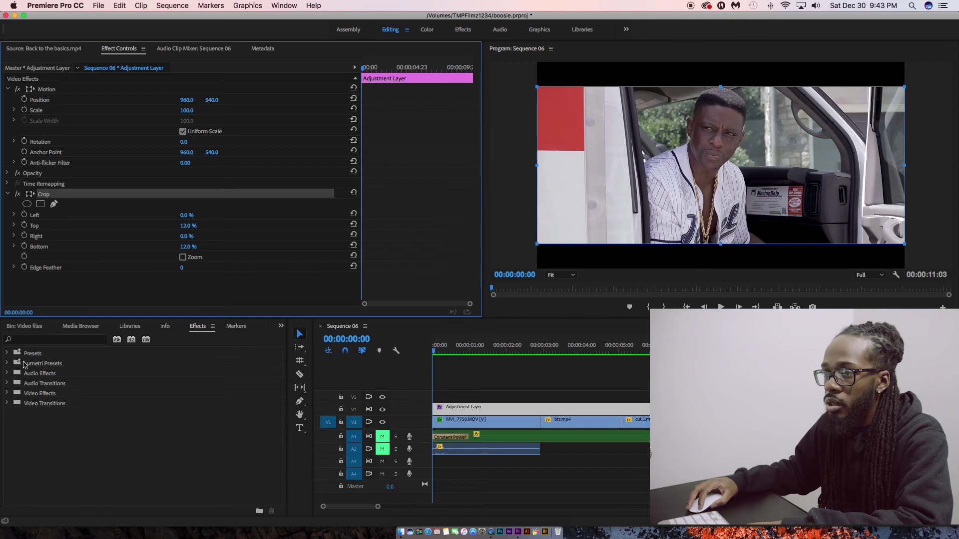
click(15, 327)
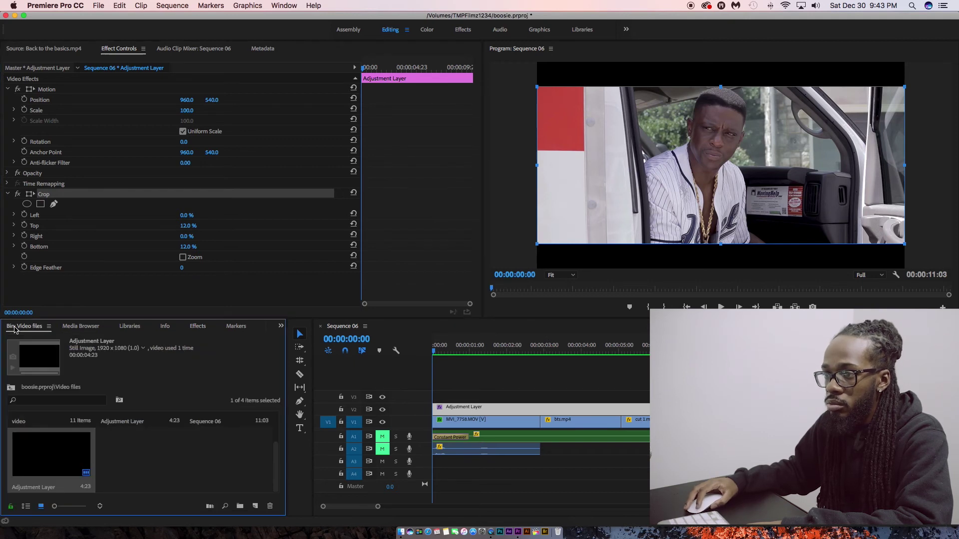
Check that letterbox appears under Presets, then swap V2's cropped layer for a fresh full-length one
click(194, 327)
click(8, 354)
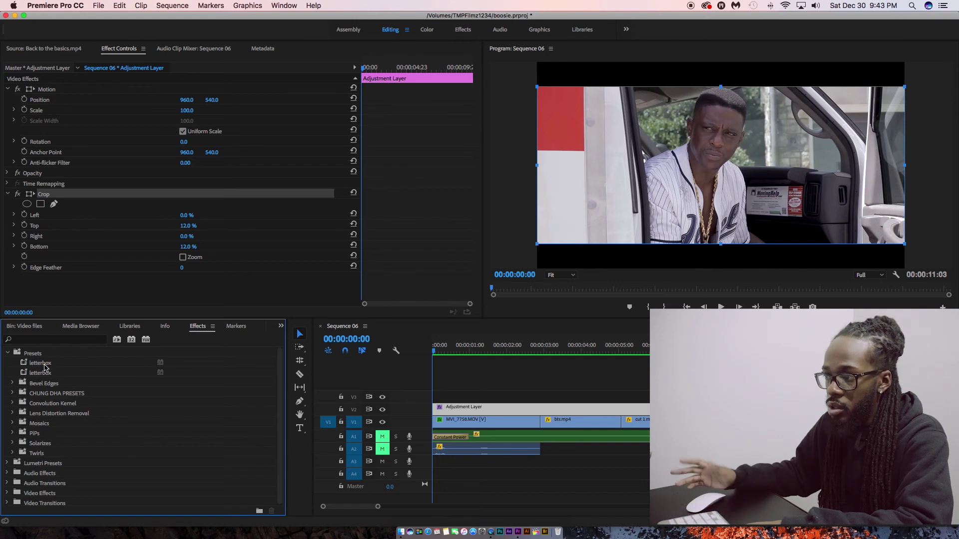
click(462, 412)
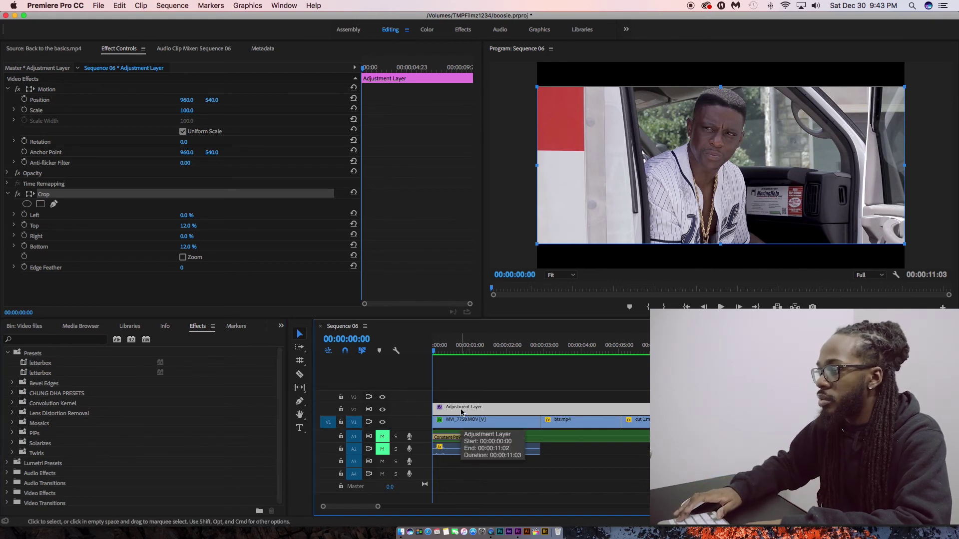
key(Delete)
click(30, 328)
drag(47, 471, 435, 407)
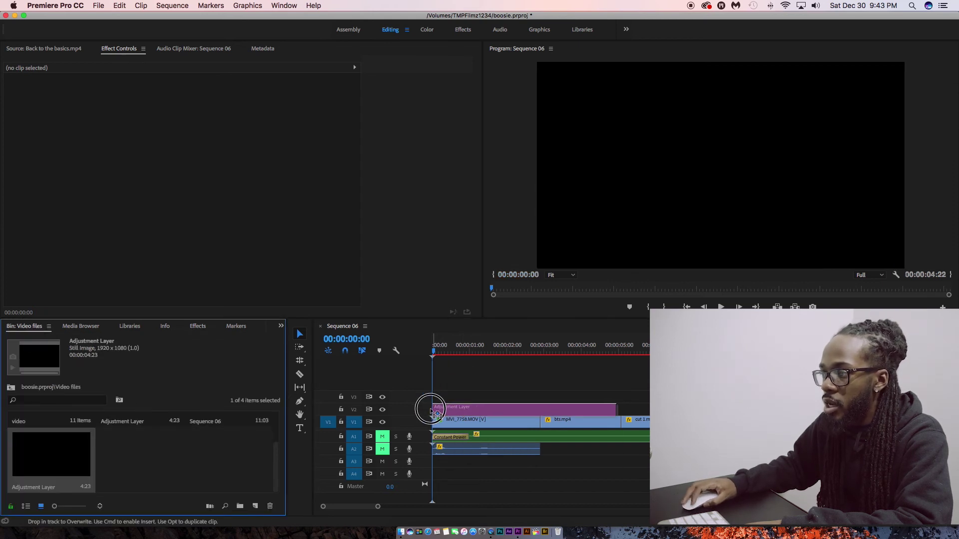
drag(609, 412, 665, 410)
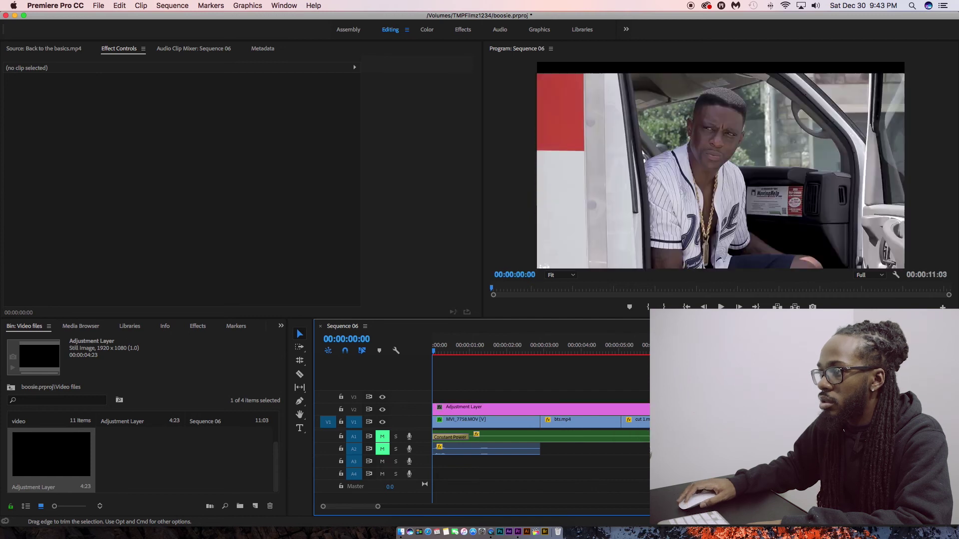
Apply the letterbox preset from Effects > Presets to the new adjustment layer on V2
click(197, 327)
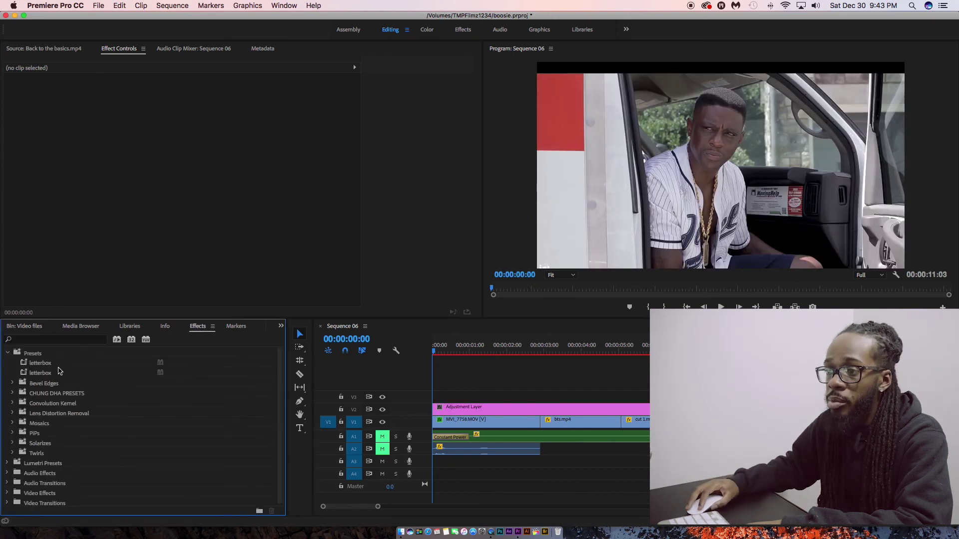
click(8, 354)
click(31, 355)
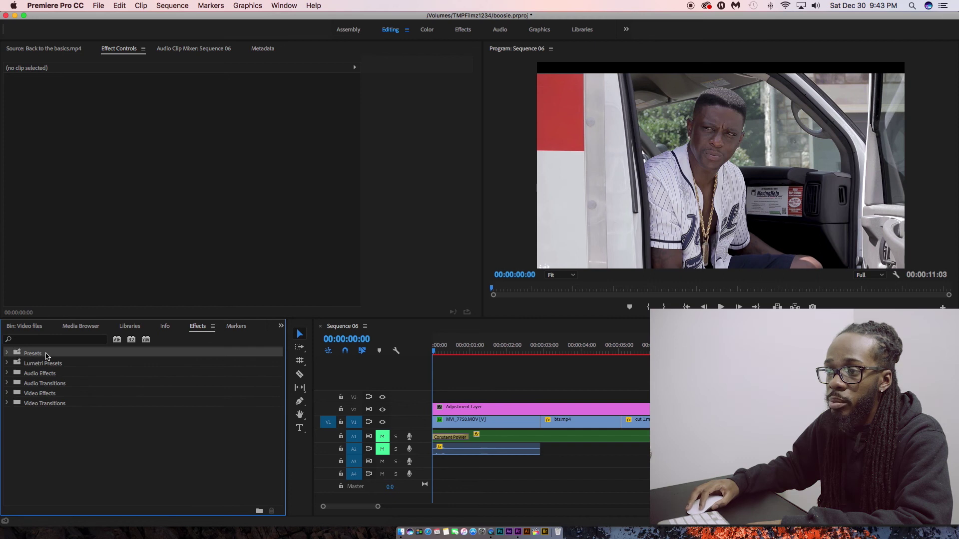
click(8, 354)
click(22, 364)
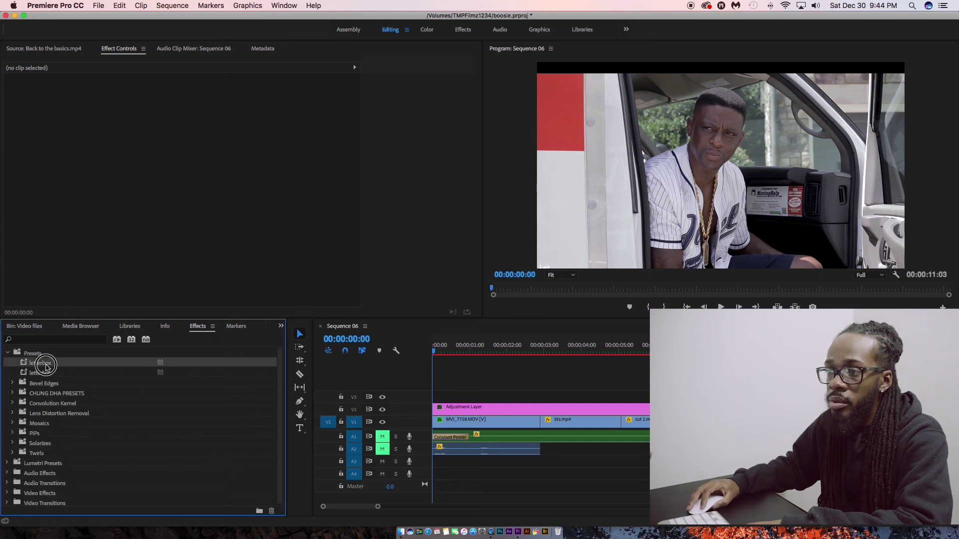
drag(23, 363, 463, 408)
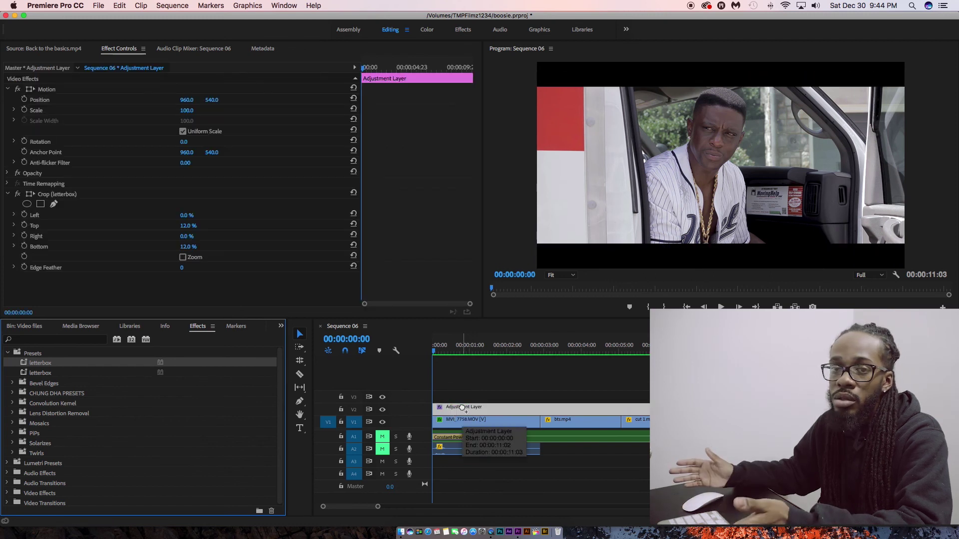